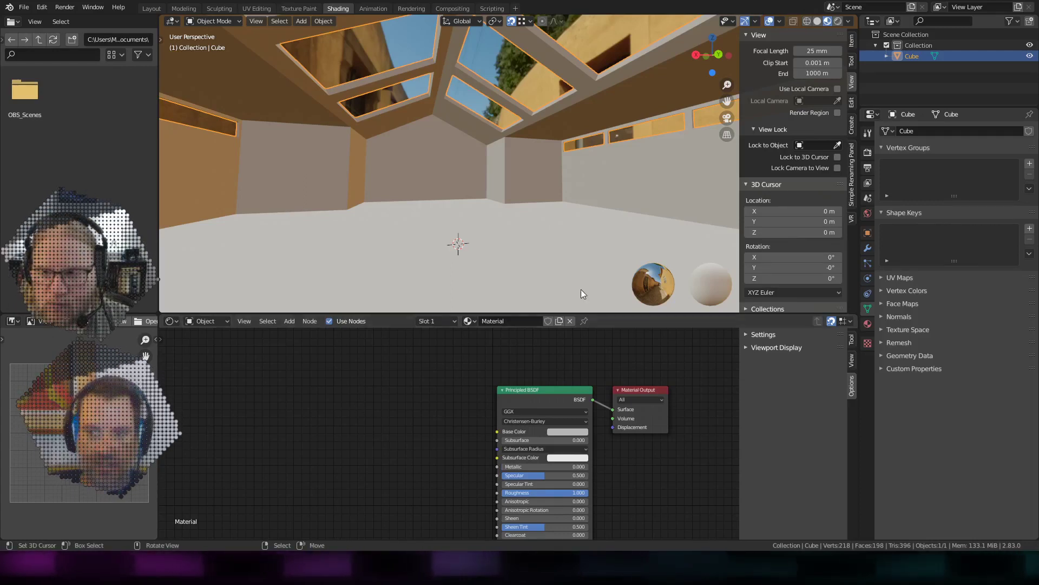
- Check the Cube's UV Maps list in Object Data properties, then enter the UV Editing workspace
left_click(870, 310)
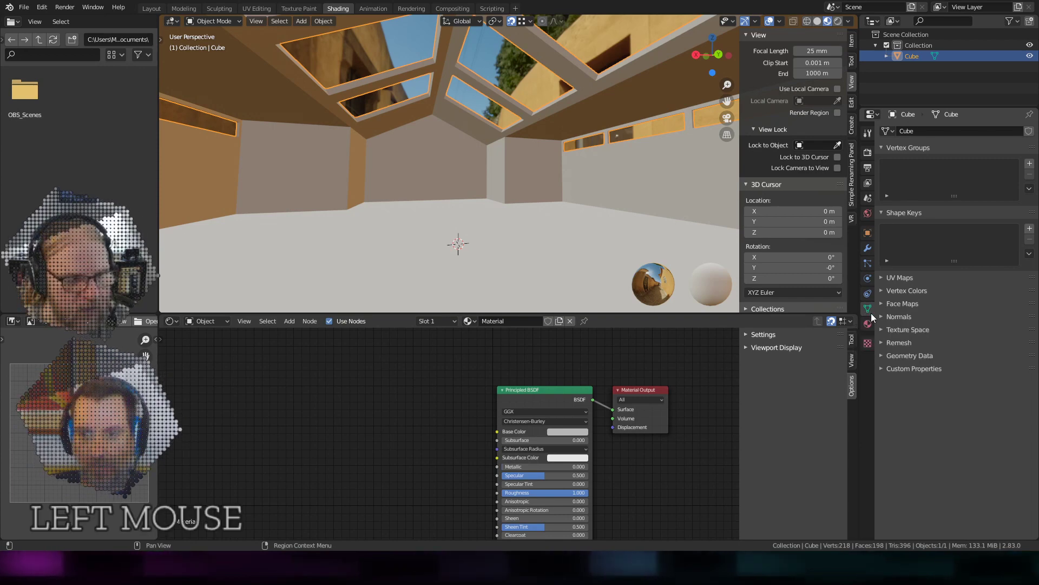
left_click(880, 279)
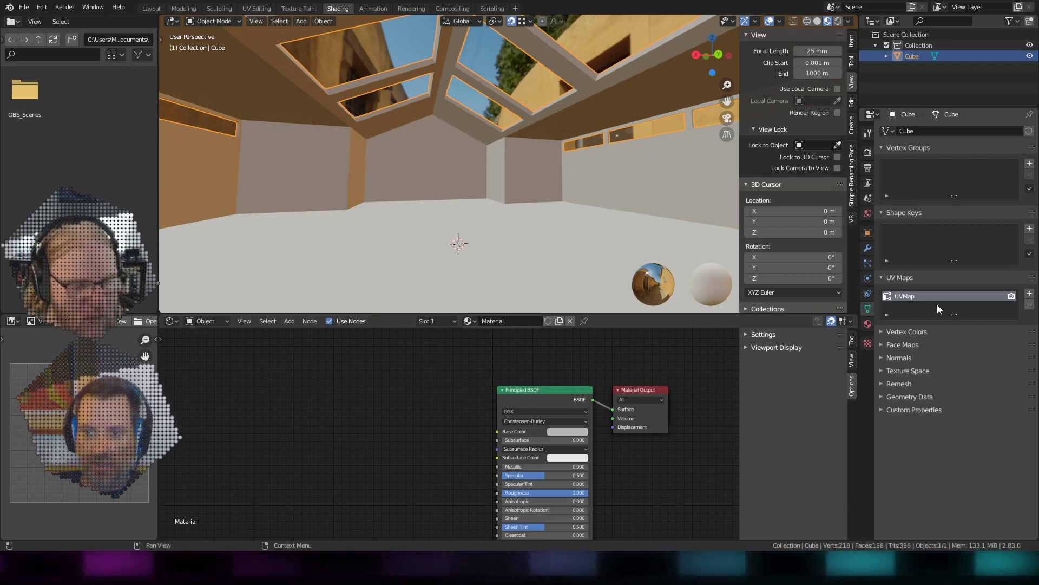
left_click(255, 9)
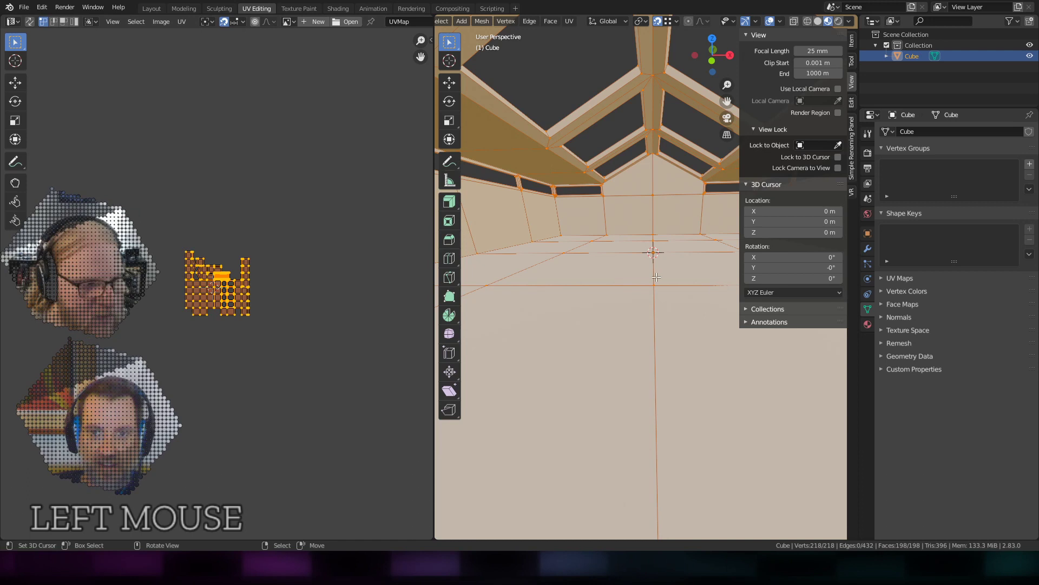
- Enlarge the room's UV layout and show the UV Maps list containing only UVMap
middle_click_drag(351, 109, 371, 66, "shift")
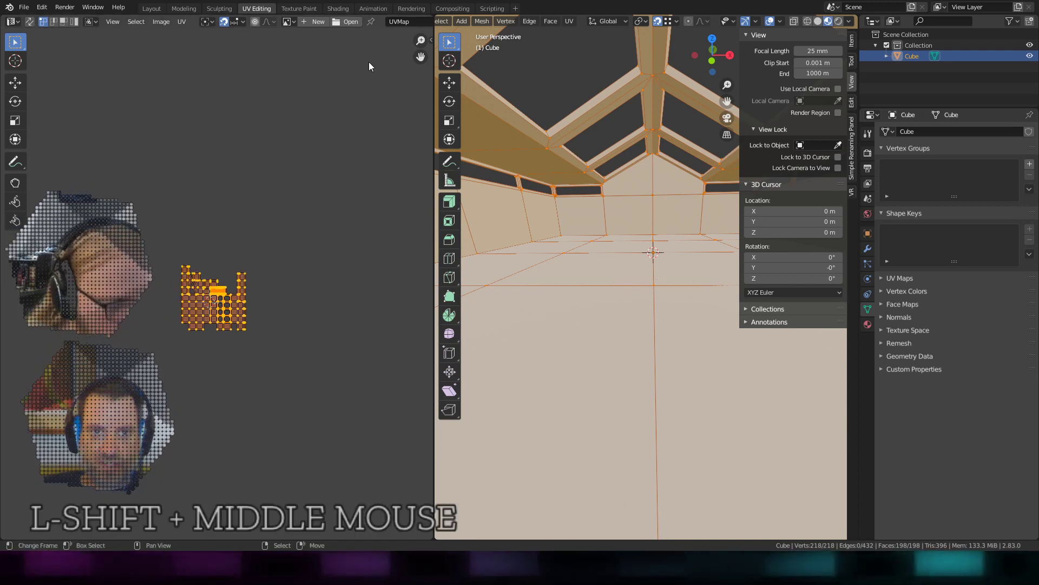
scroll(358, 19, "down", 2)
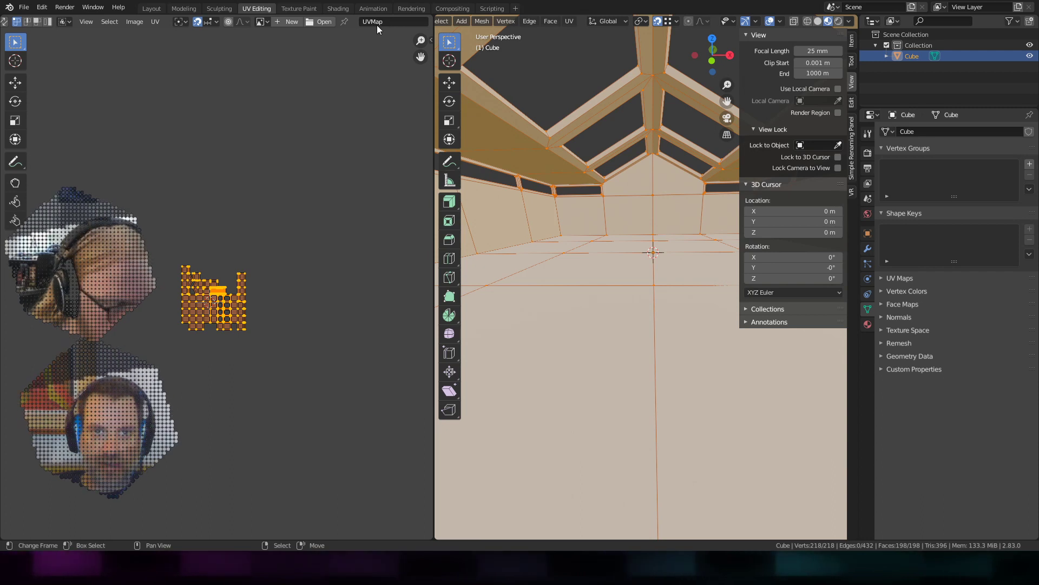
scroll(245, 289, "up", 7)
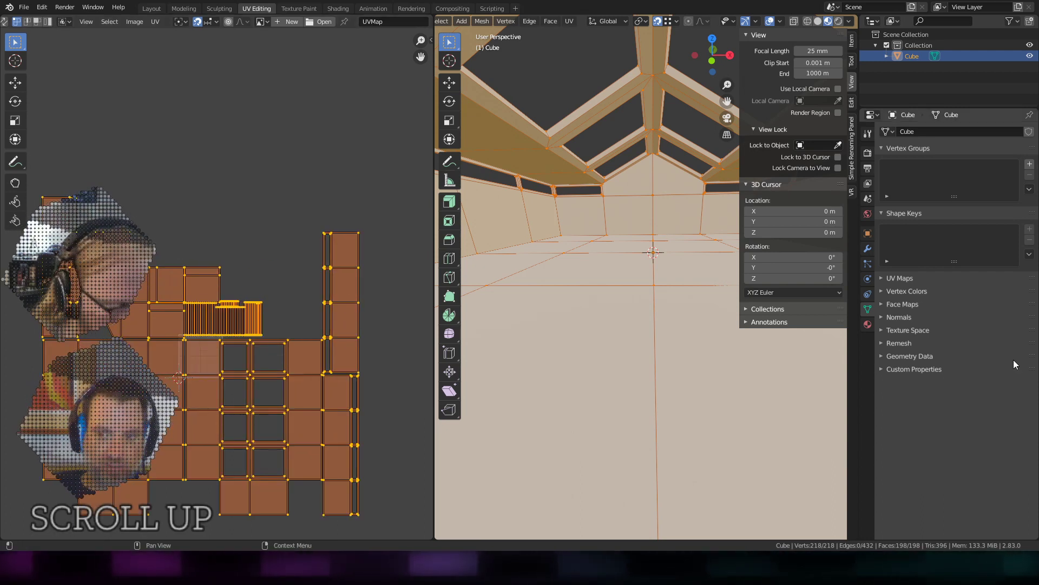
left_click(883, 278)
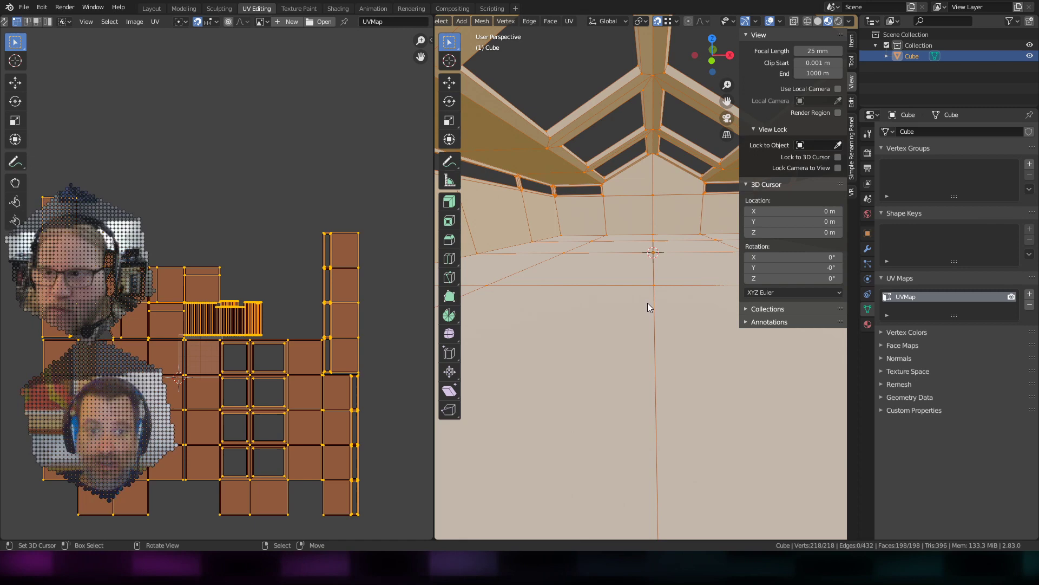
key("Tab")
key("Tab")
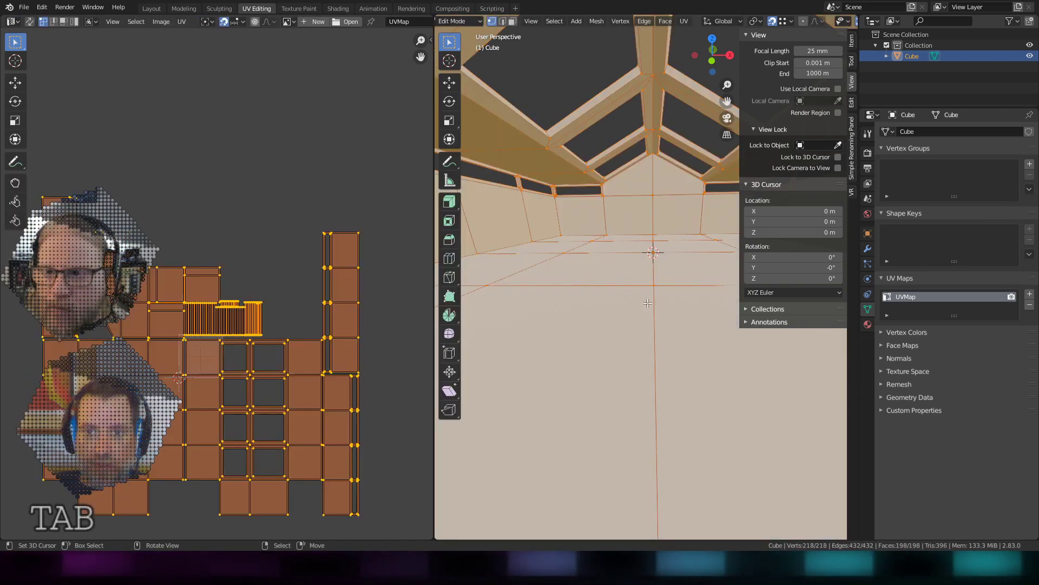
middle_click_drag(648, 303, 670, 330)
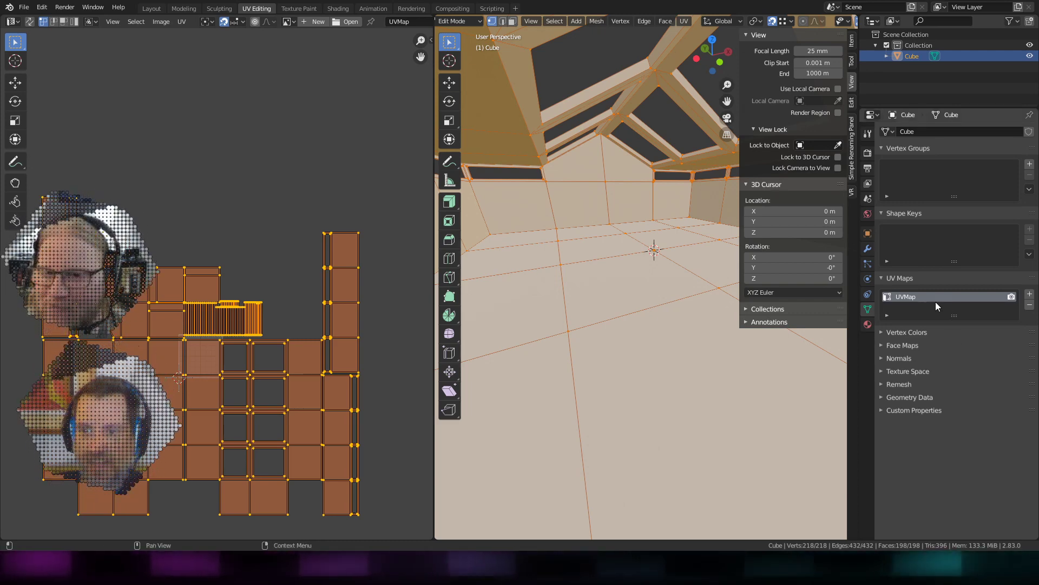
- Add a second UV map named LightmapUVs, then reselect the original UVMap
left_click(1030, 295)
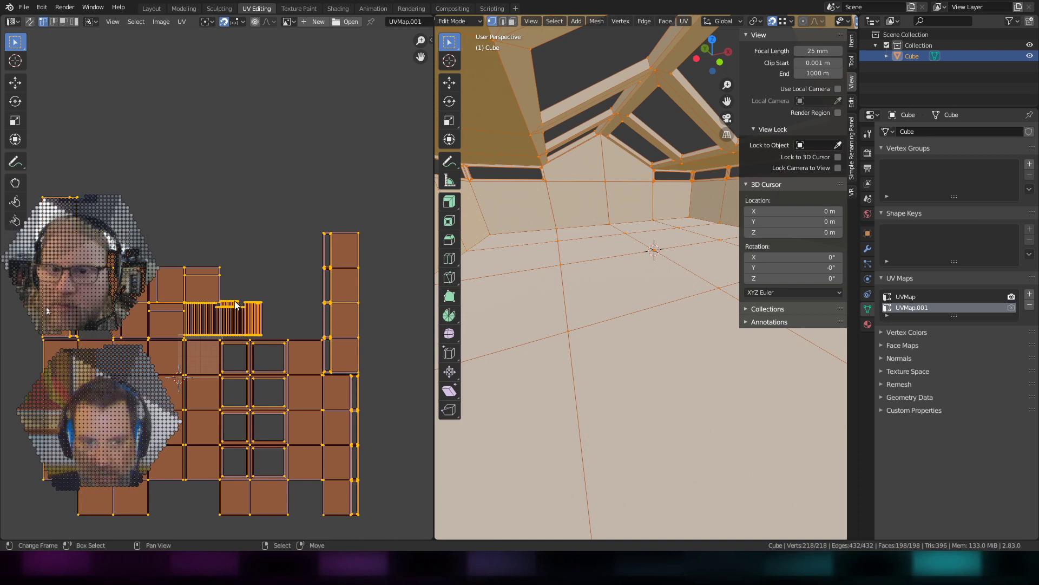
double_click(918, 314)
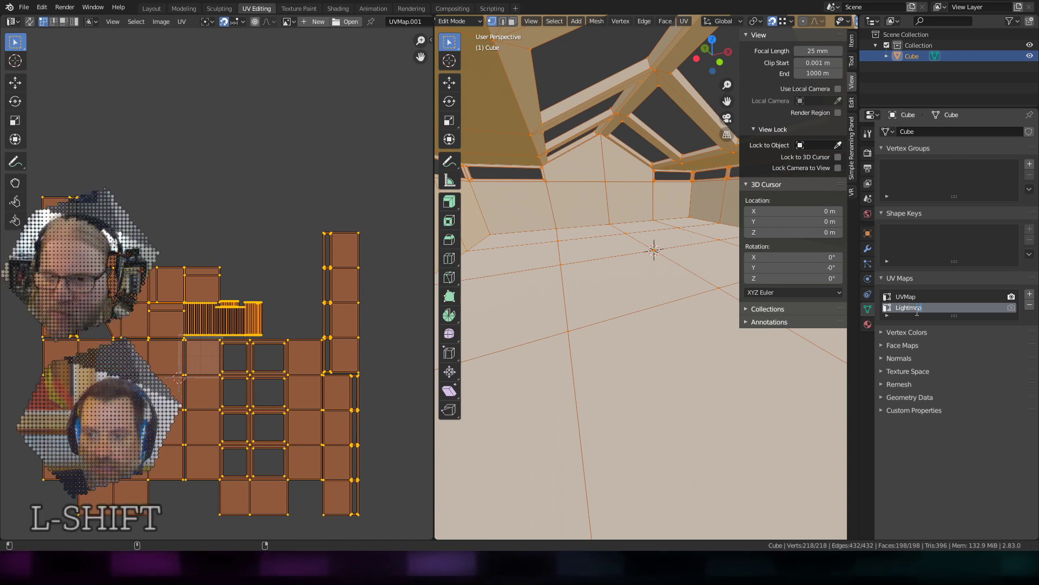
key("Return")
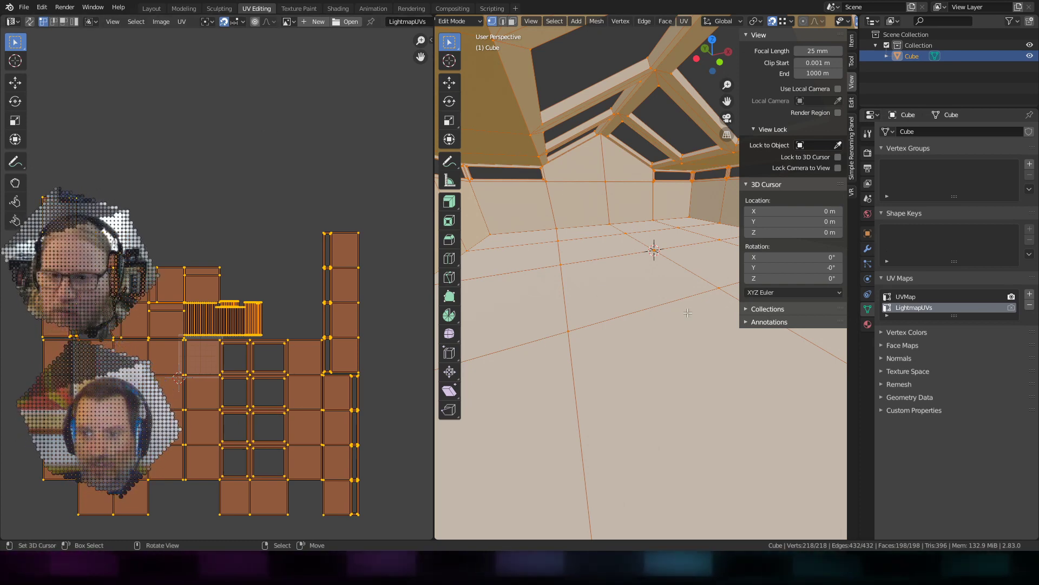
left_click(910, 307)
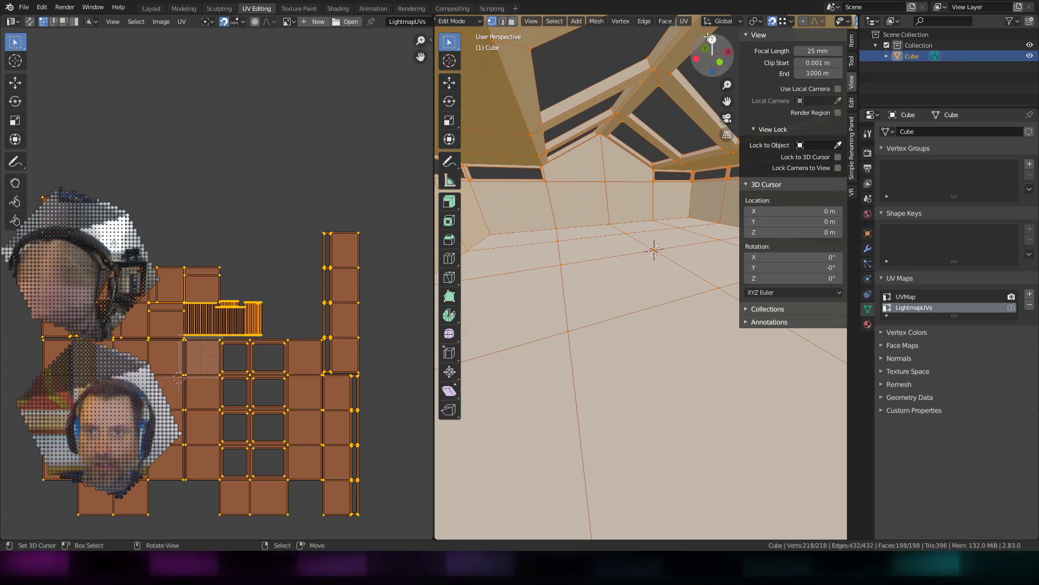
- Start UV > Lightmap Pack on selected faces and raise Image Size from 512 to 1024
left_click(684, 21)
left_click(713, 71)
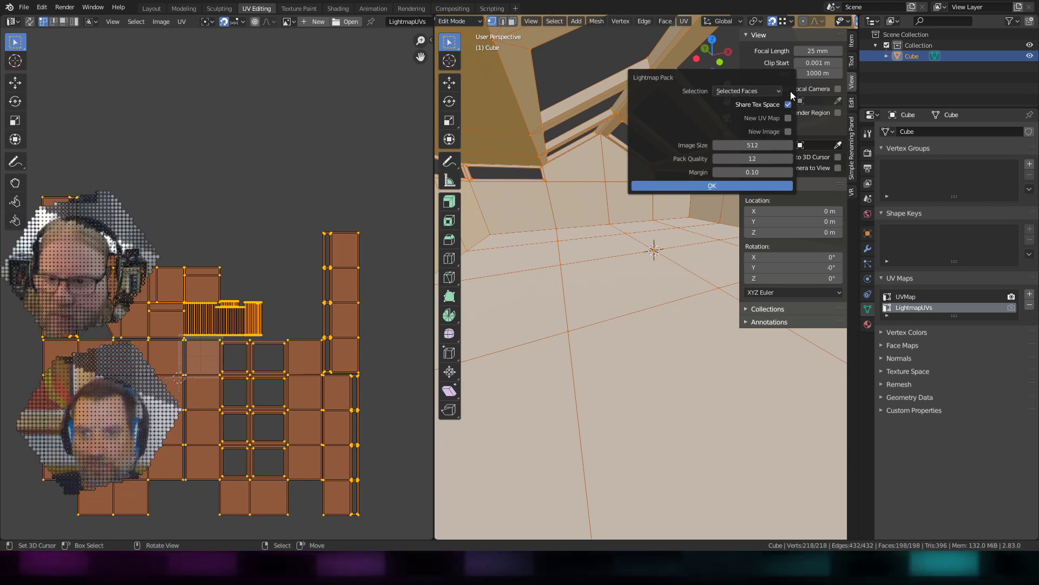
left_click(765, 142)
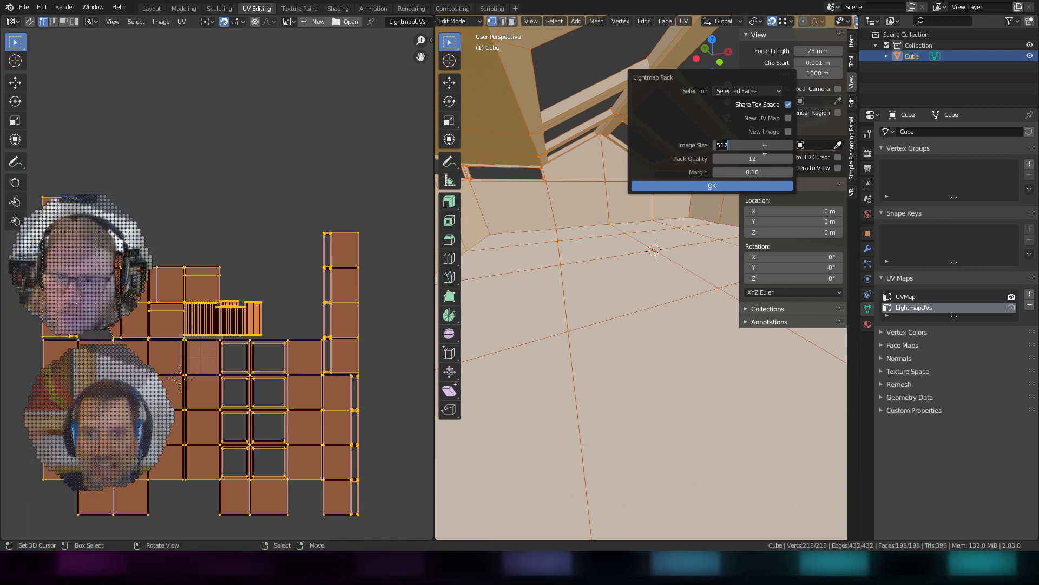
key("BackSpace")
key("BackSpace")
key("BackSpace")
type("1024")
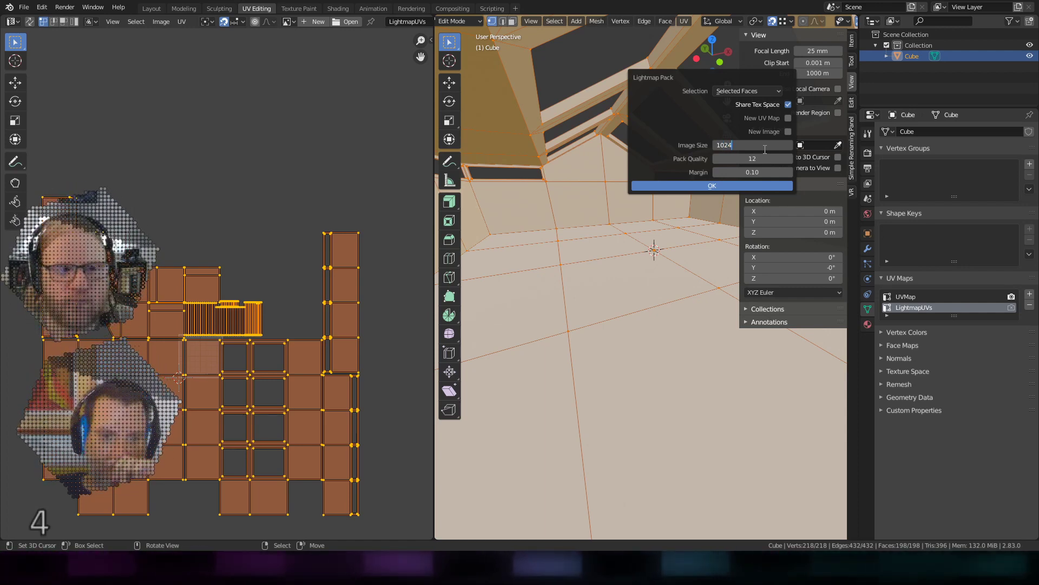
left_click(686, 122)
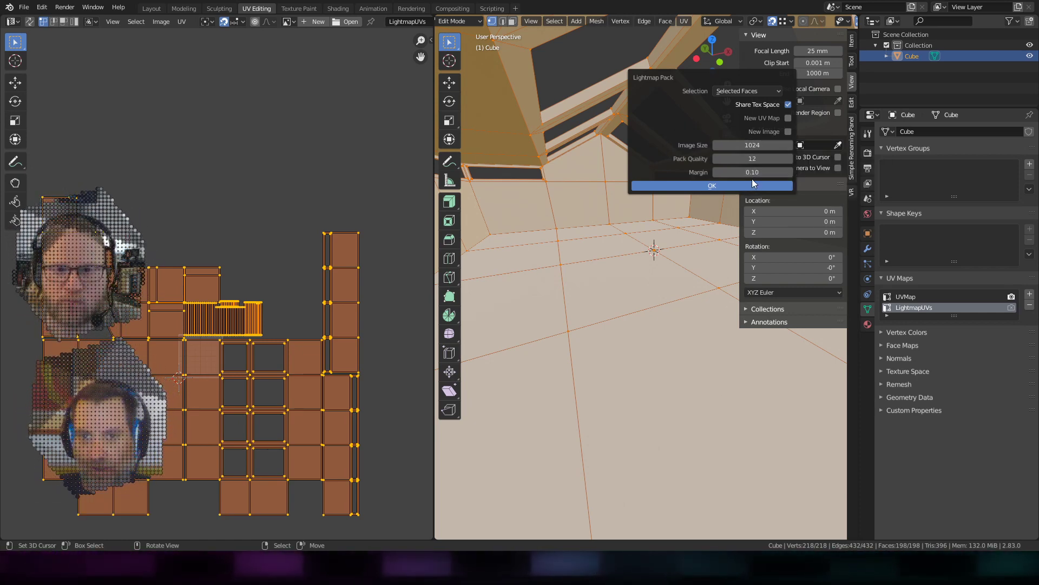
- Apply the Lightmap Pack with 0.10 margin and frame the packed islands in the UV editor
left_click(700, 186)
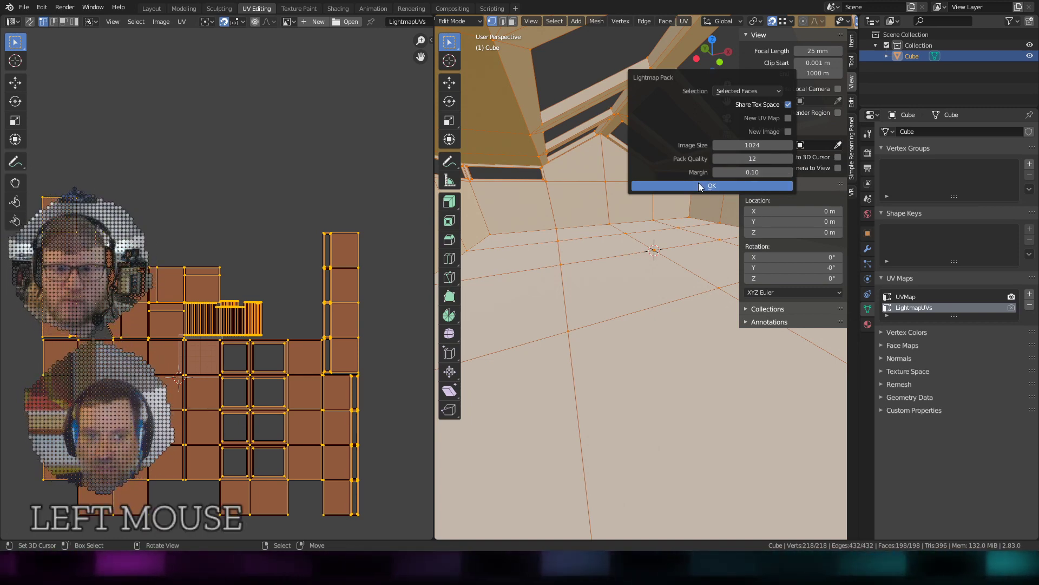
scroll(211, 349, "up", 5)
middle_click_drag(229, 344, 271, 108, "shift")
scroll(271, 109, "up", 3)
middle_click_drag(269, 158, 266, 228, "shift")
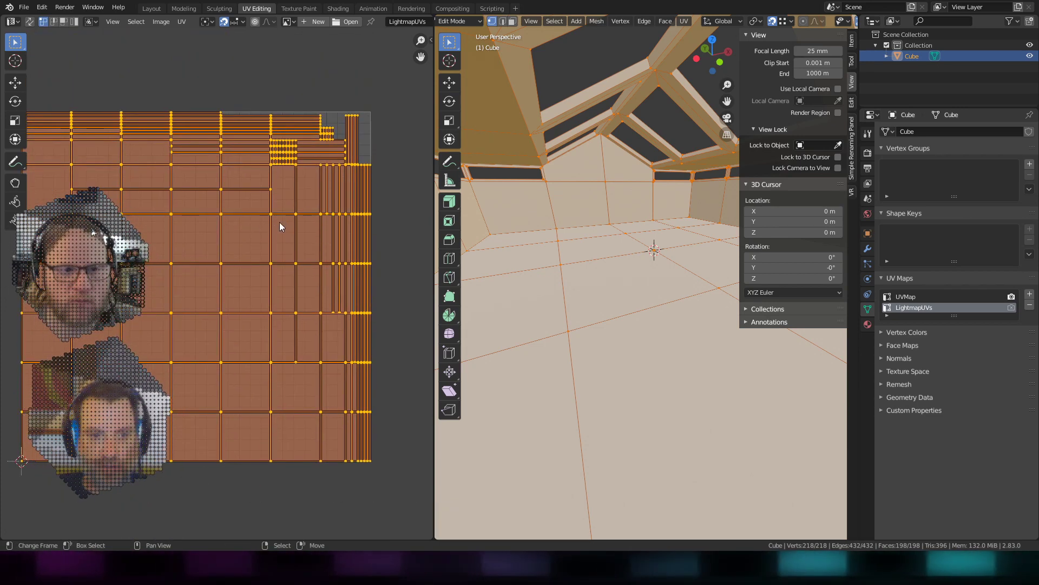
scroll(303, 216, "down", 1)
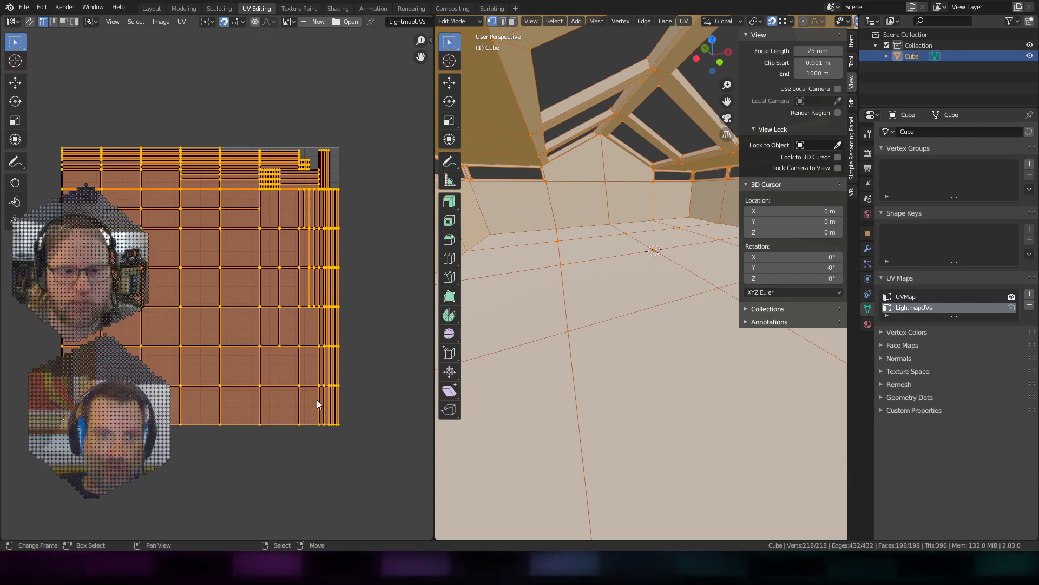
- Sync the UV selection with the mesh and zoom in on the packed LightmapUVs layout
key("Tab")
scroll(310, 400, "up", 5)
scroll(290, 374, "up", 3)
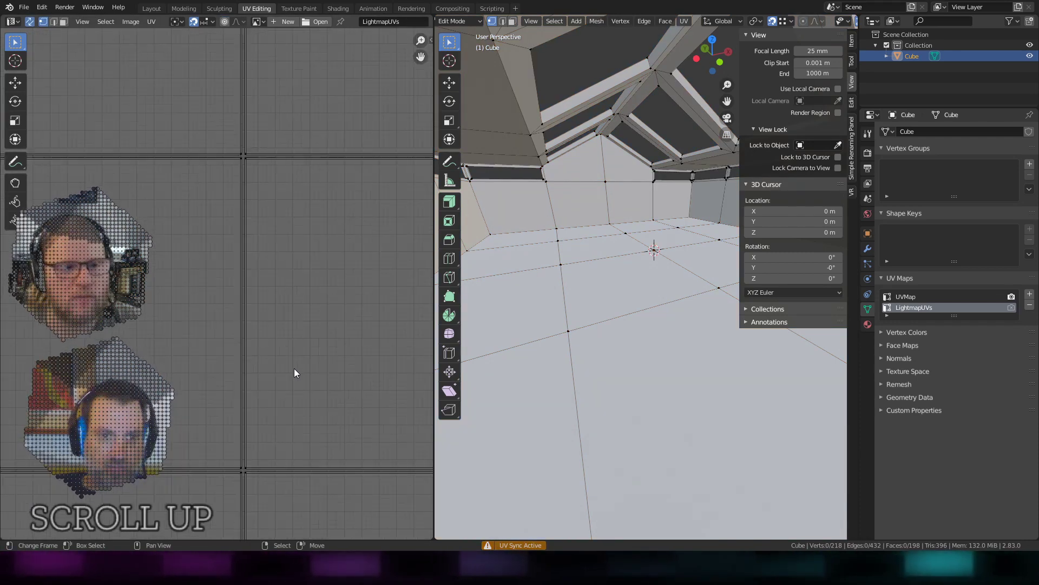
scroll(247, 146, "up", 2)
scroll(283, 348, "down", 8)
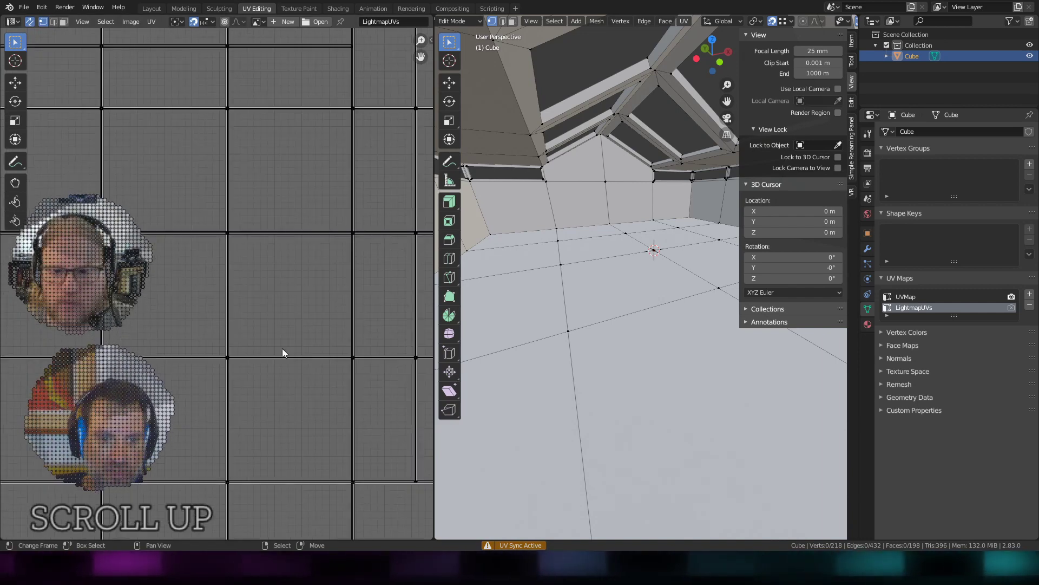
scroll(284, 347, "up", 2)
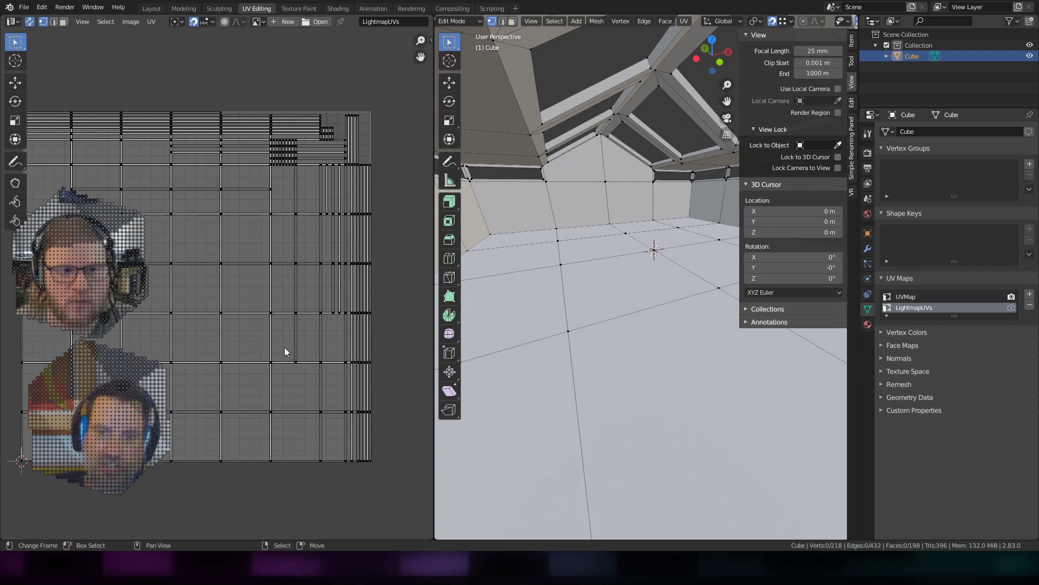
- Toggle Edit Mode on the room and orbit the view into its interior
key("Tab")
key("Tab")
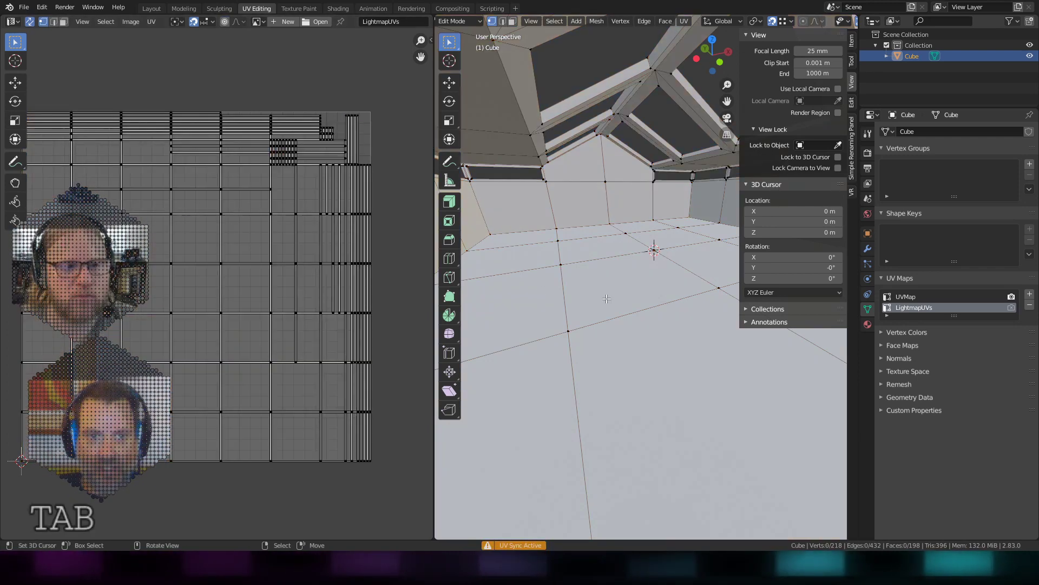
scroll(622, 280, "down", 3)
middle_click_drag(622, 280, 585, 264)
key("Tab")
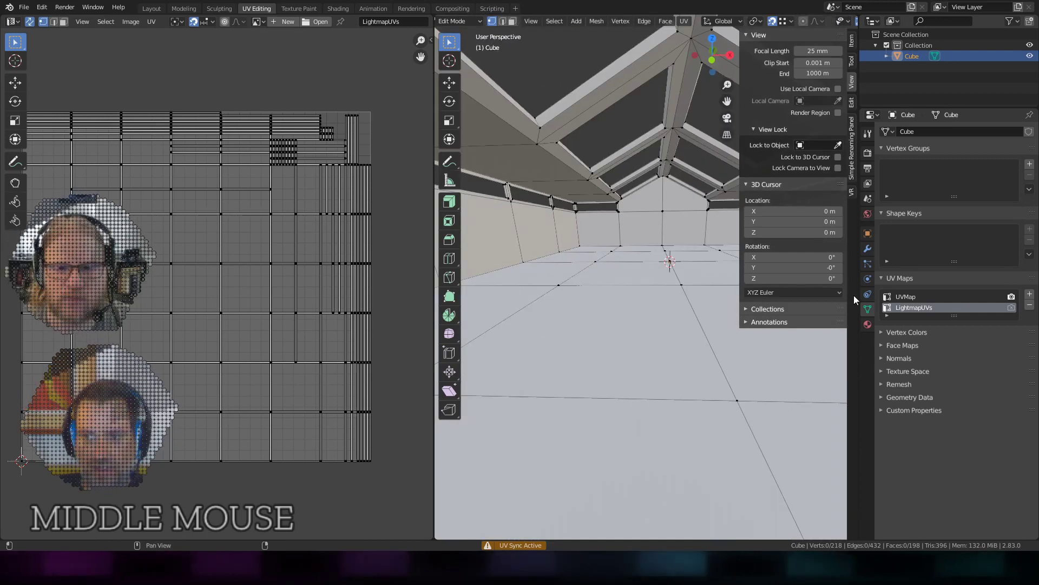
- Compare UVMap against LightmapUVs, leave LightmapUVs active, and return to Object Mode
left_click(914, 296)
scroll(280, 352, "down", 2)
scroll(280, 352, "down", 3)
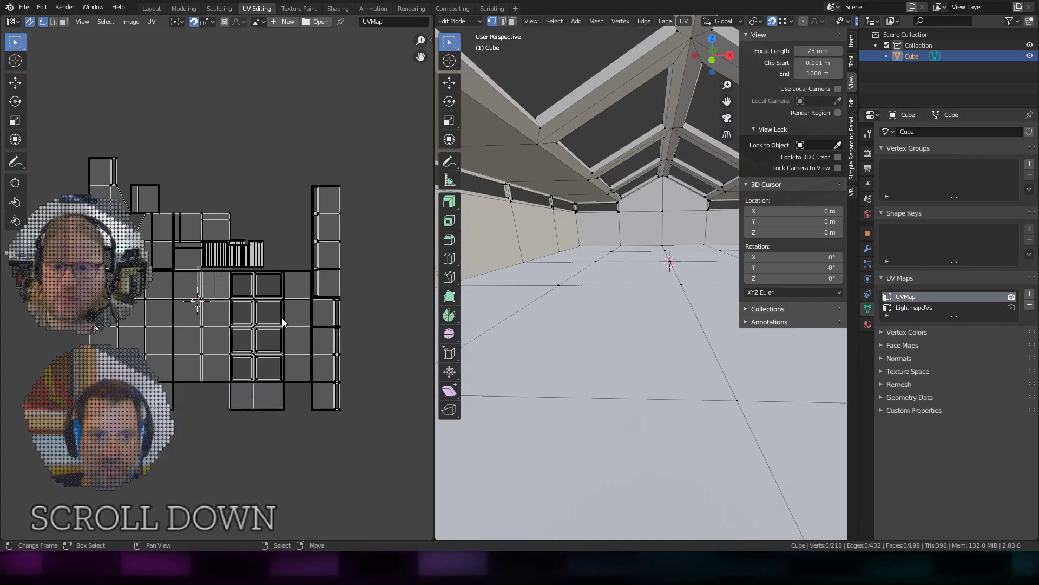
left_click(913, 308)
scroll(323, 357, "up", 8)
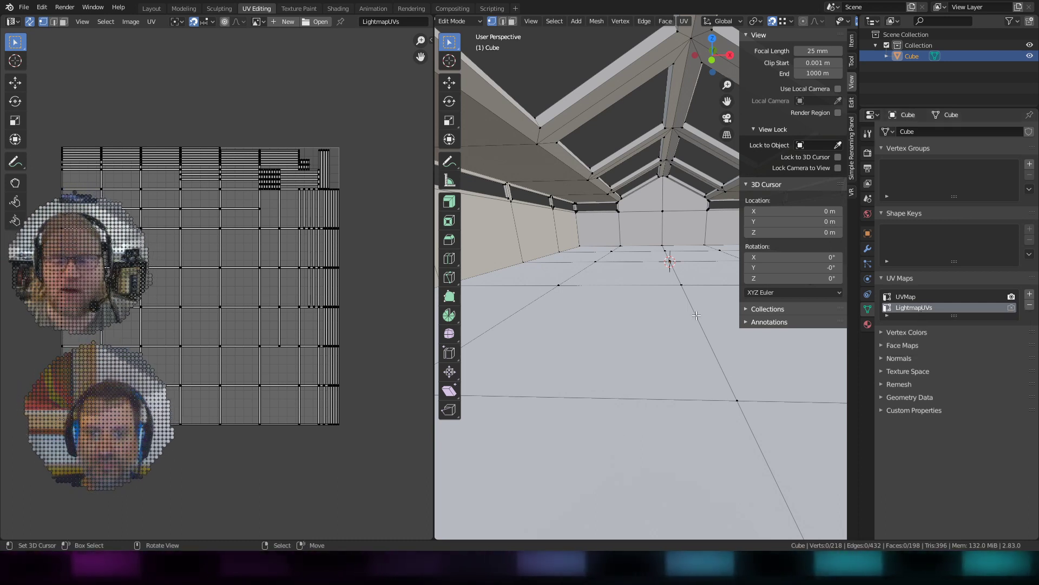
key("Tab")
- Enlarge the Properties panel's UV Maps list and reposition the room view
middle_click_drag(661, 278, 658, 300, "shift")
scroll(657, 309, "up", 2)
scroll(658, 310, "up", 1)
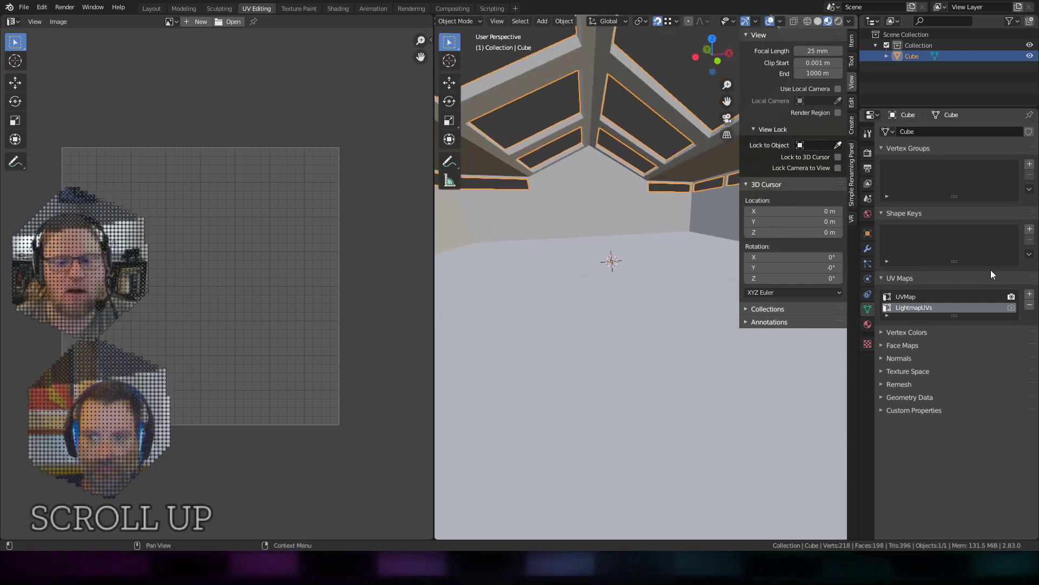
middle_click_drag(954, 342, 923, 388, "ctrl")
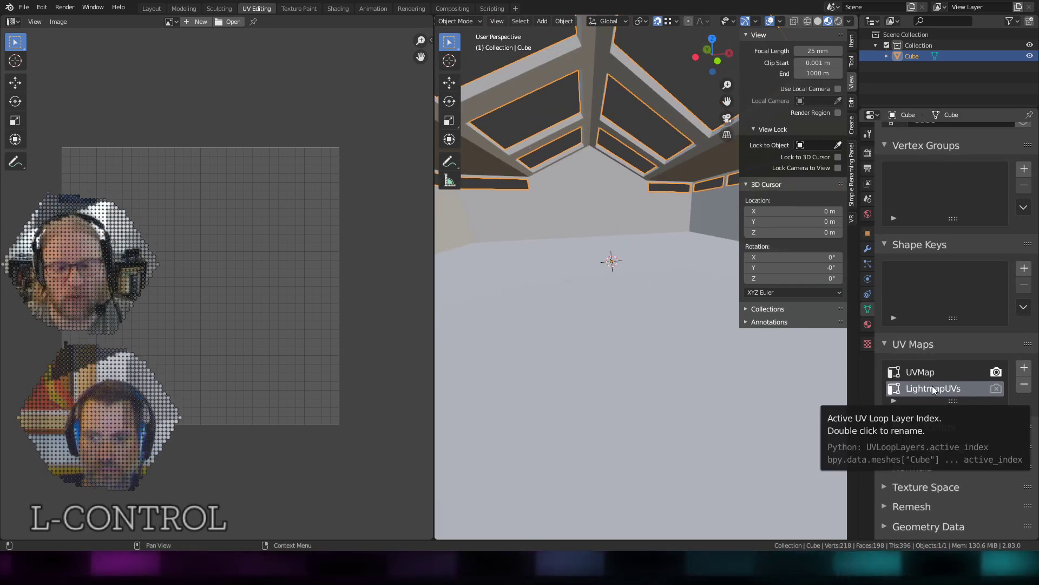
scroll(928, 389, "down", 1)
middle_click_drag(661, 303, 635, 304)
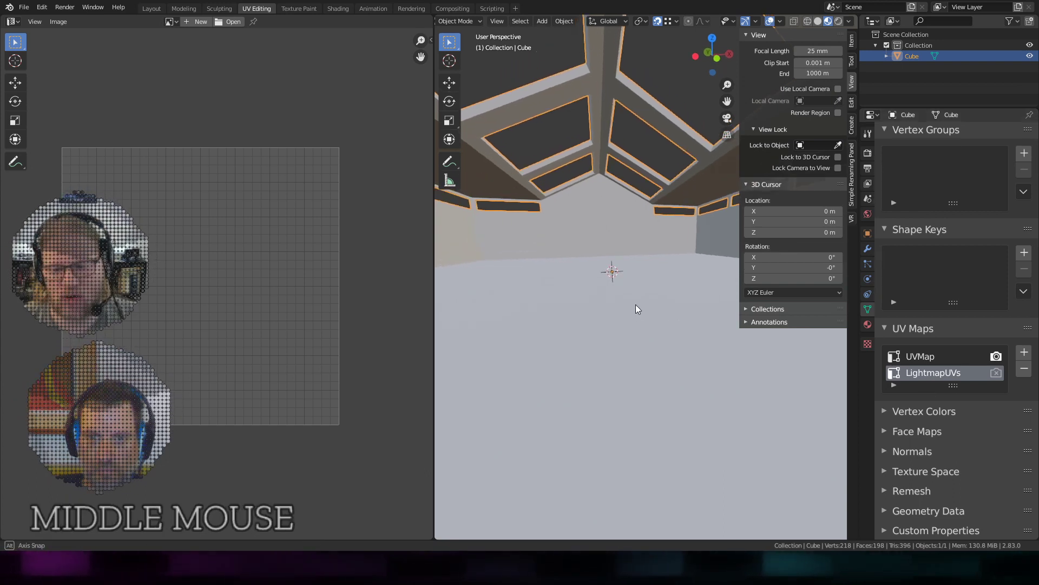
middle_click_drag(645, 347, 655, 326, "shift")
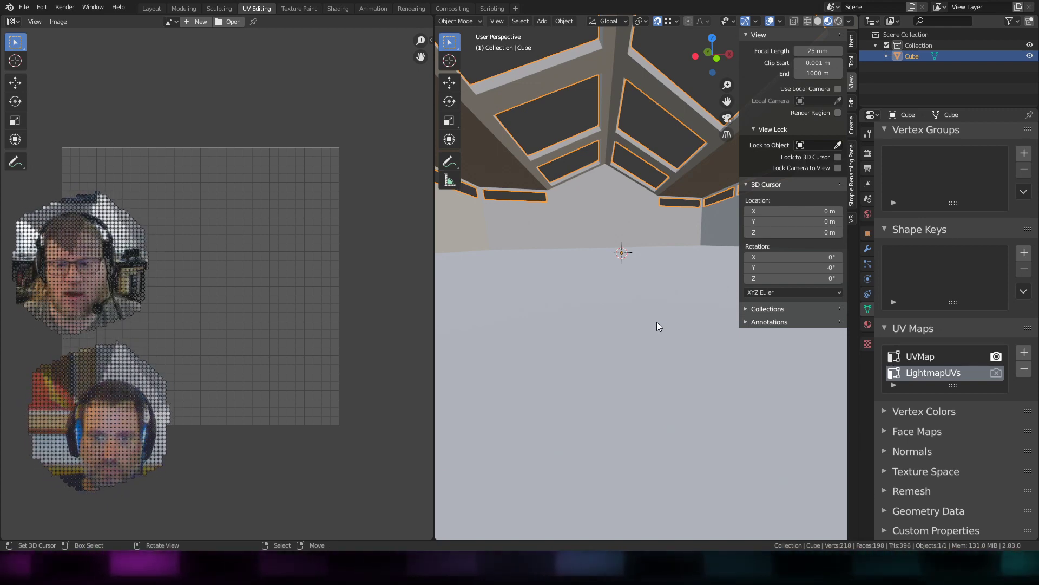
- Select the whole room mesh, return to Object Mode, and view its material nodes in Shading
key("Tab")
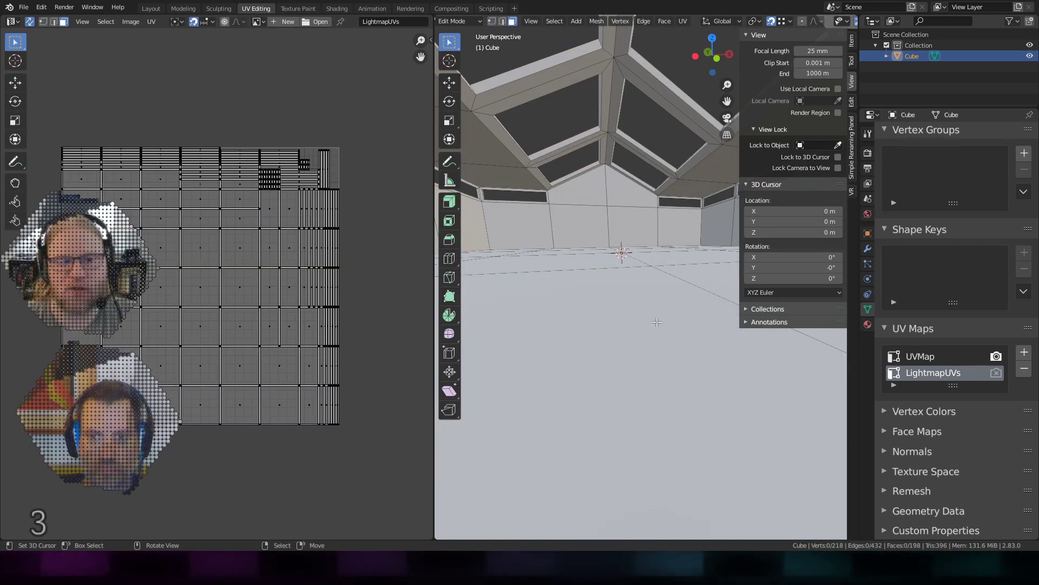
key("a")
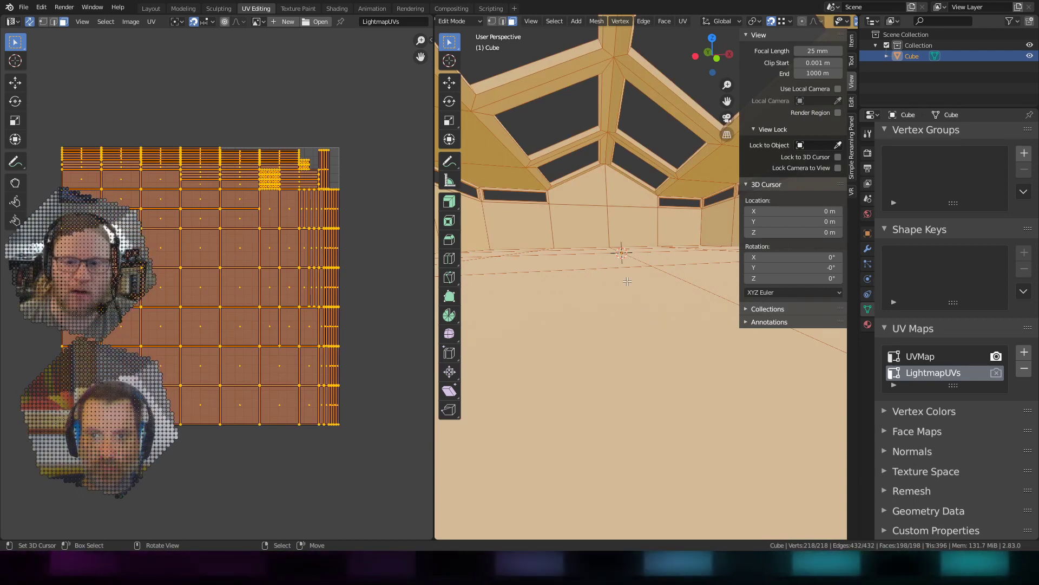
key("Tab")
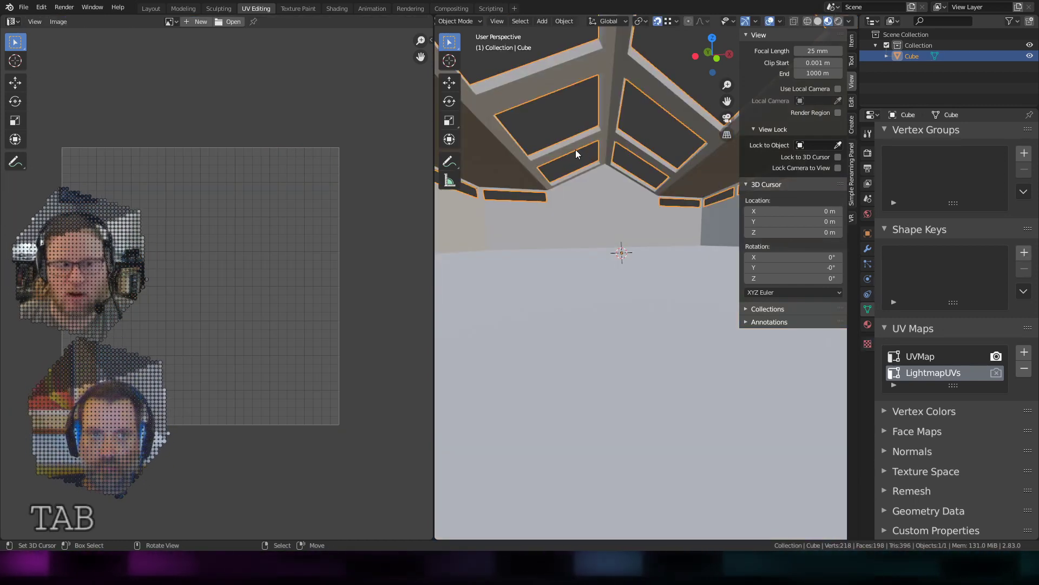
left_click(337, 8)
middle_click_drag(441, 411, 443, 425, "shift")
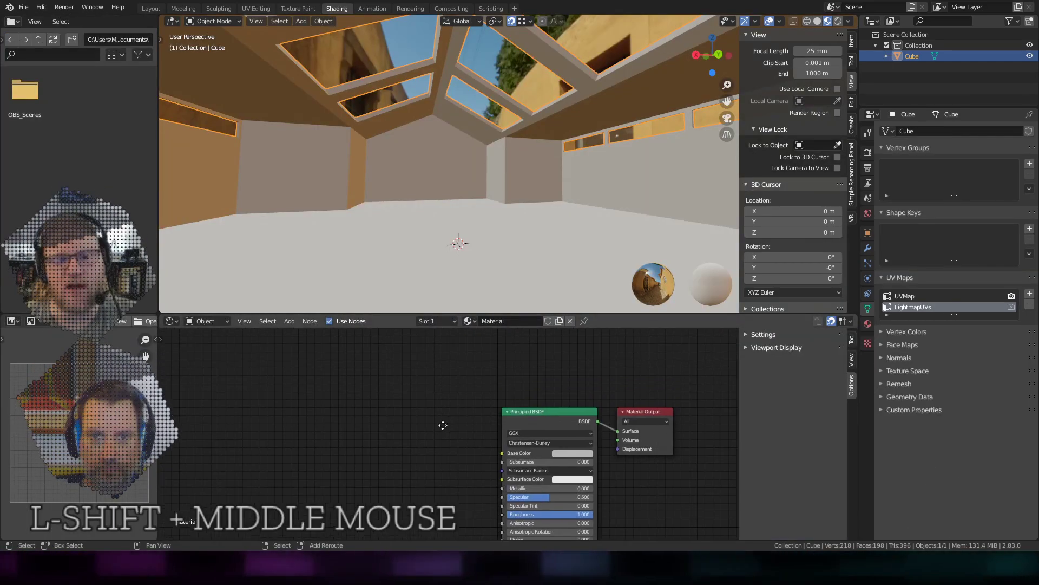